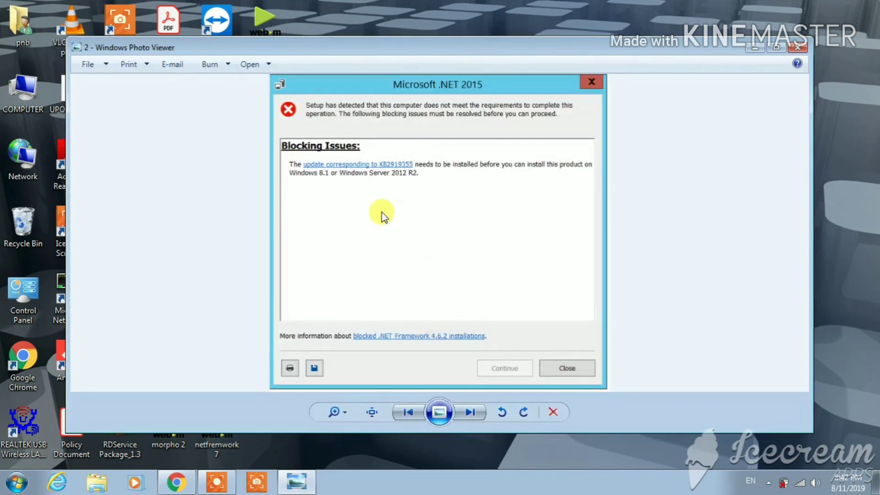
Compare the two saved .NET Framework setup error screenshots, minimise the photo viewer and refresh the desktop.
click(475, 412)
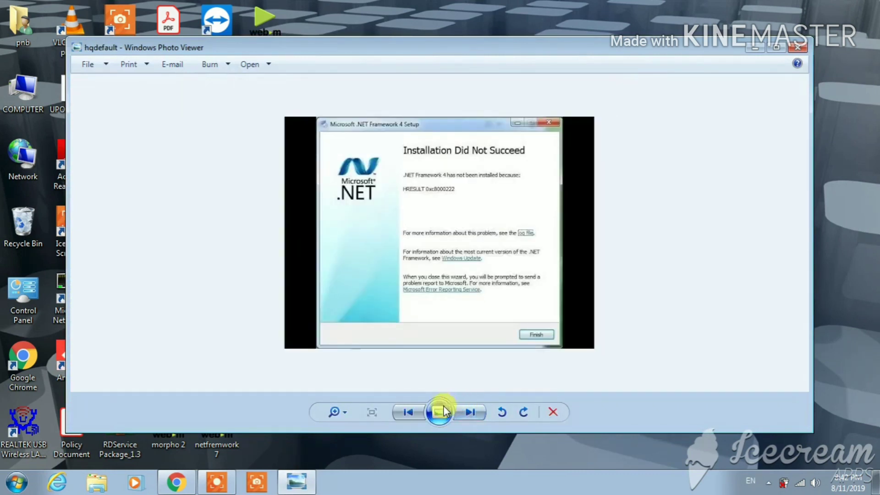
click(407, 412)
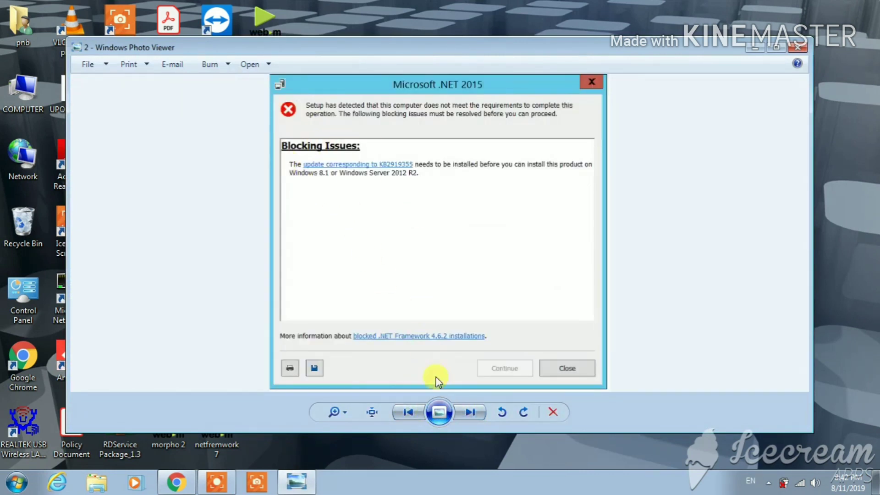
click(470, 411)
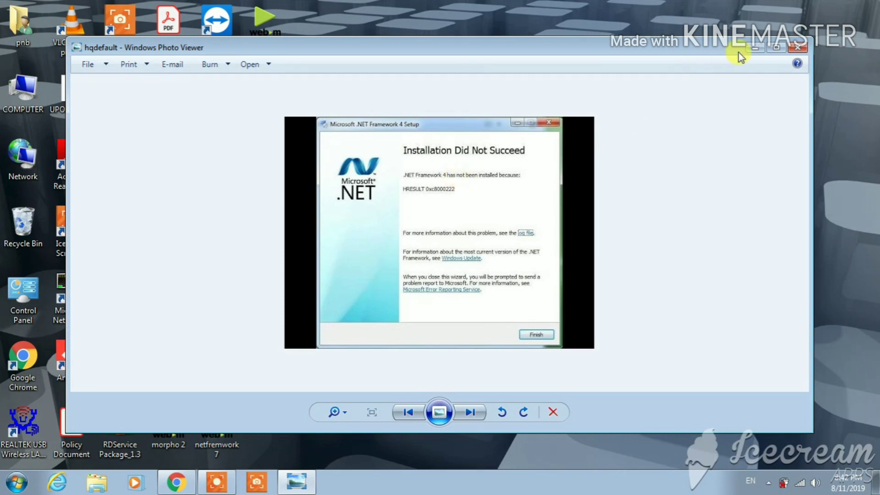
click(754, 48)
right_click(584, 78)
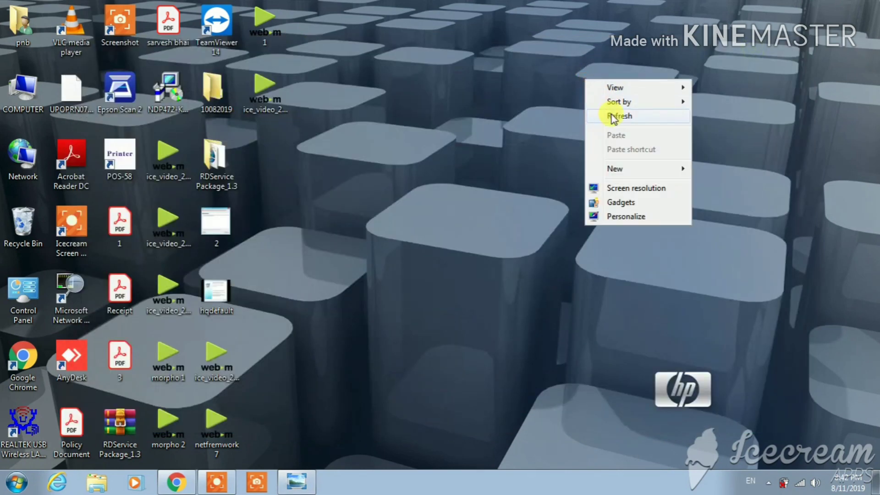
click(611, 113)
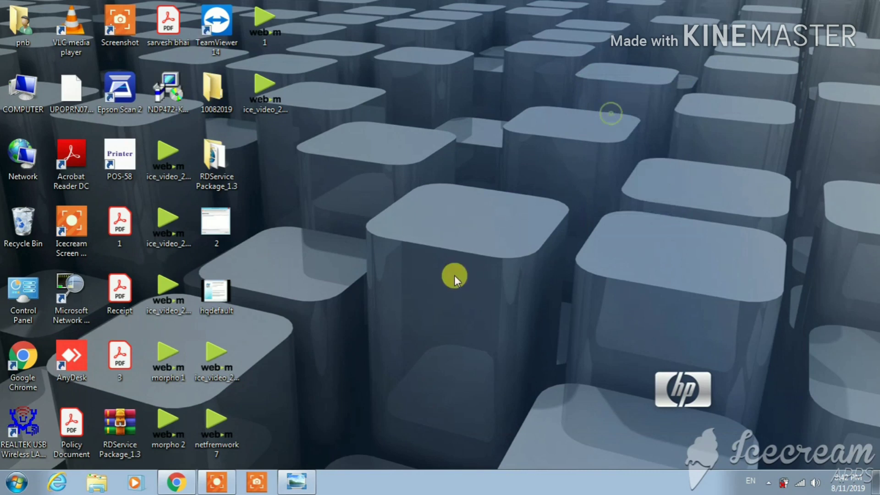
Switch to Chrome and examine the Microsoft support page on installing Windows 7 Service Pack 1, including its address and troubleshooting section.
click(184, 483)
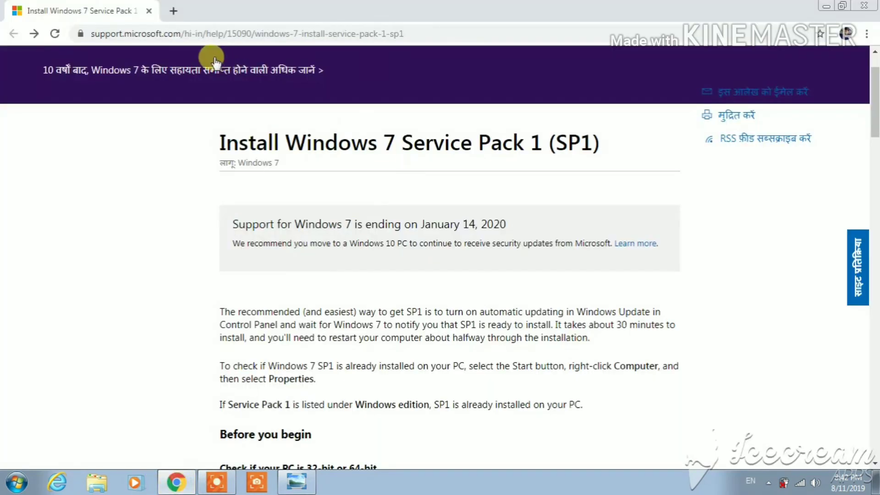
drag(449, 32, 78, 33)
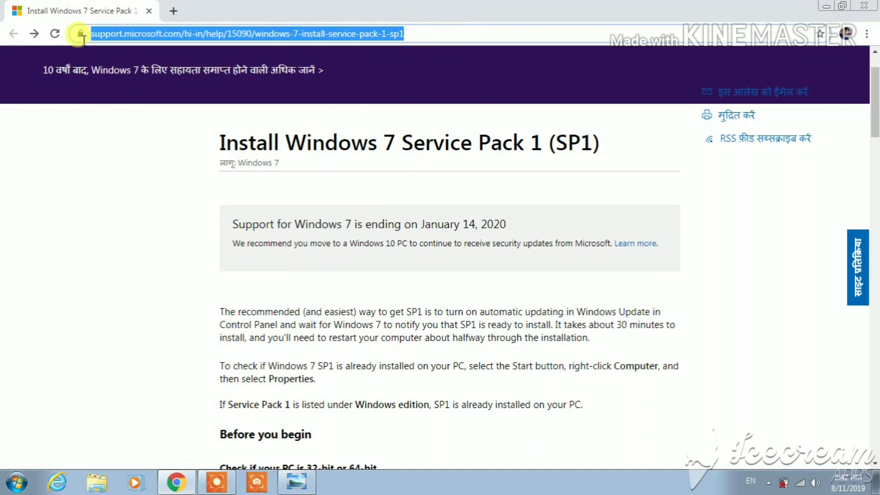
click(420, 51)
scroll(451, 126, down, 1)
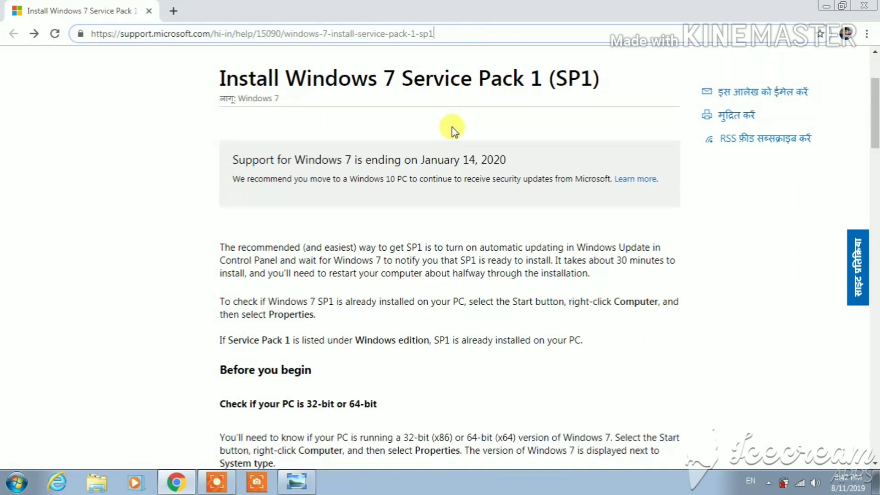
scroll(455, 128, up, 3)
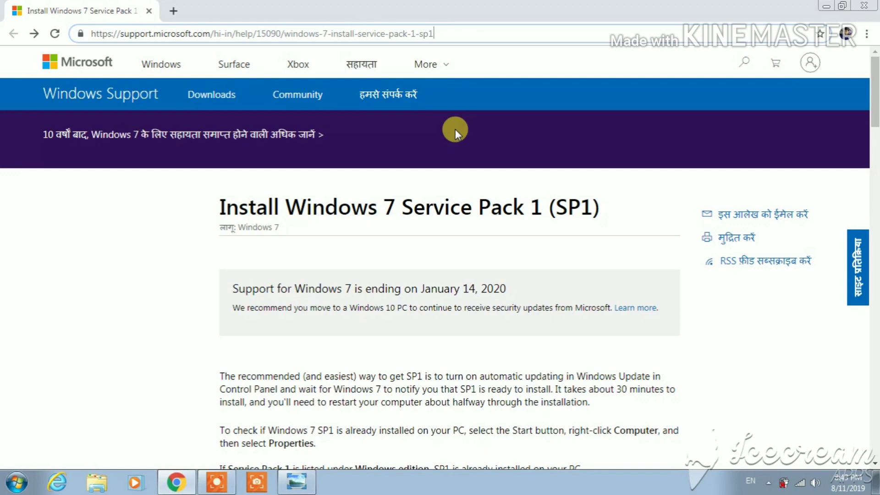
scroll(540, 202, down, 13)
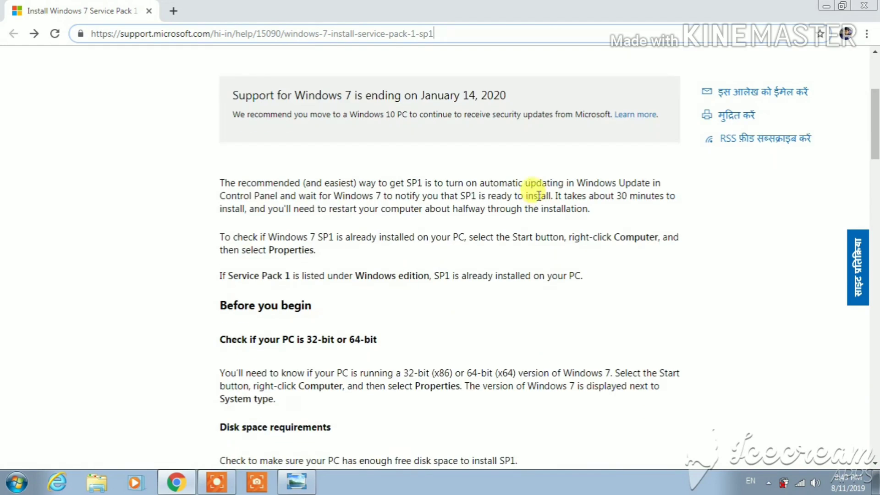
scroll(533, 204, up, 15)
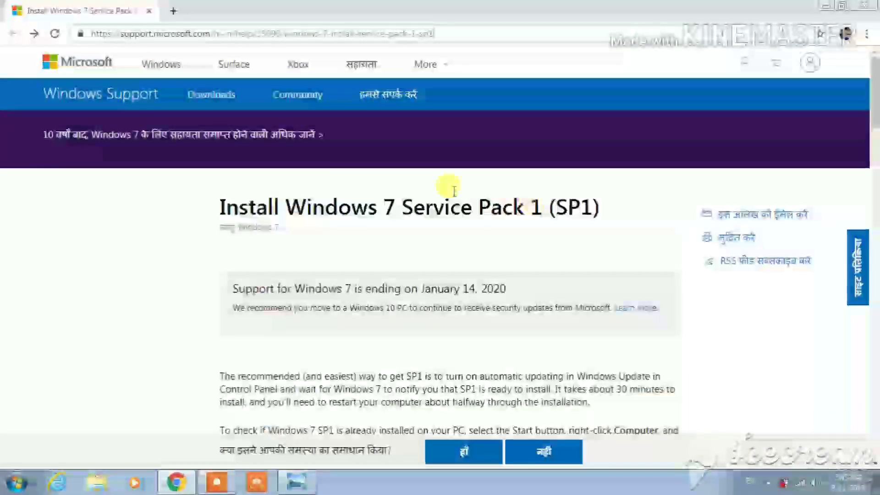
scroll(458, 263, down, 1)
scroll(507, 281, down, 20)
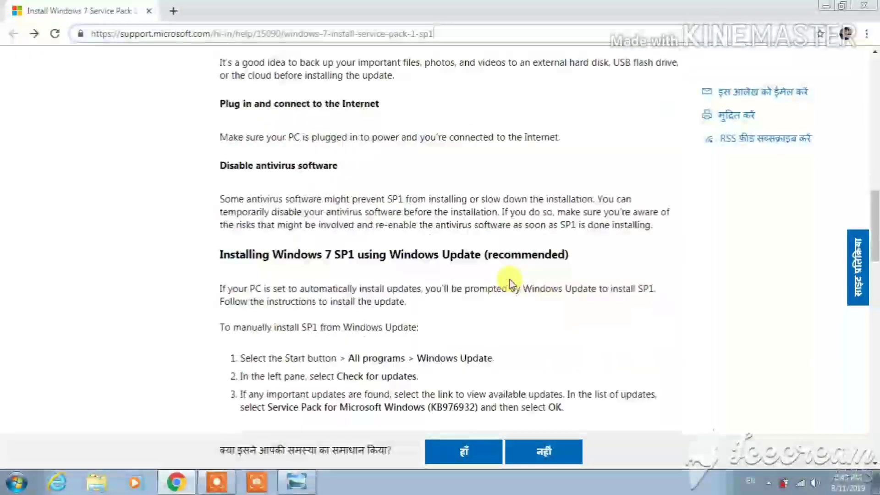
scroll(509, 281, down, 8)
scroll(509, 280, up, 9)
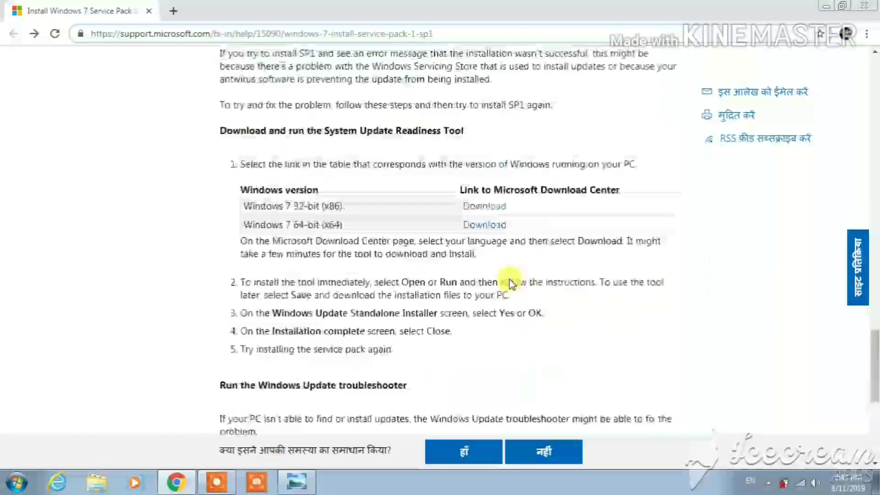
scroll(510, 281, down, 4)
scroll(508, 280, down, 7)
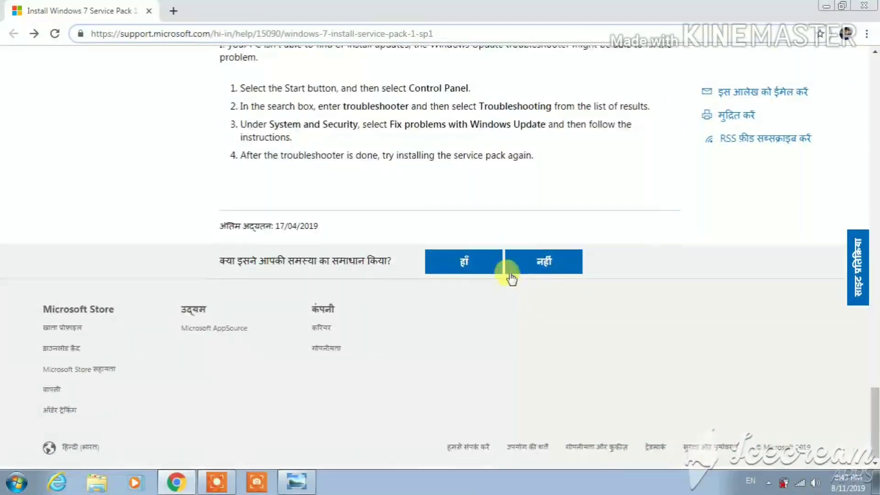
Open the System Update Readiness Tool download page for Windows 7 64-bit (x64), check its language selection, and minimise the browser.
scroll(509, 279, up, 10)
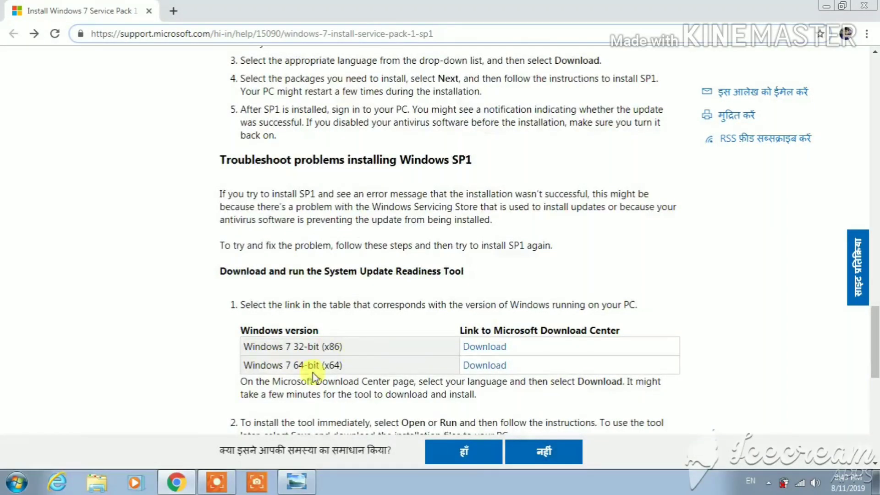
click(492, 366)
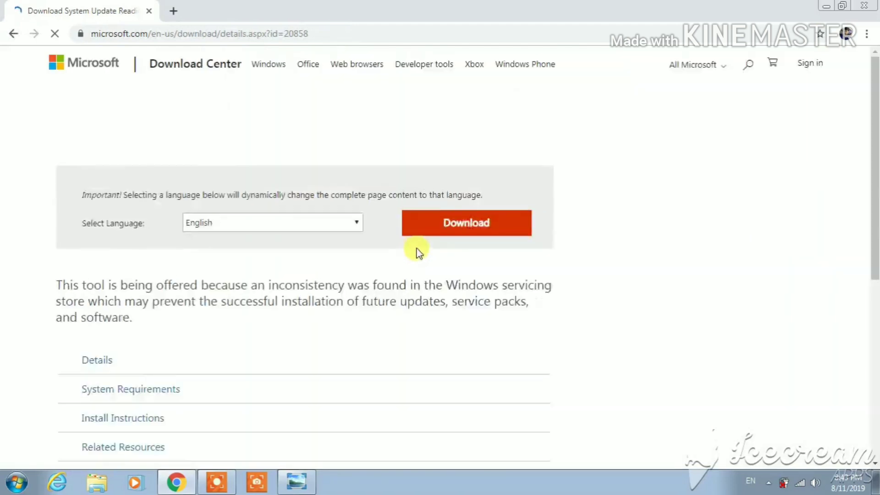
scroll(305, 224, down, 4)
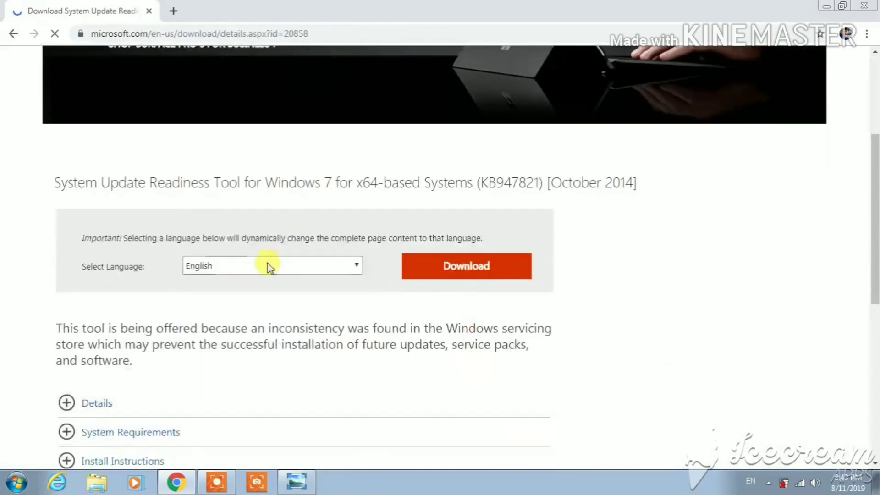
click(826, 7)
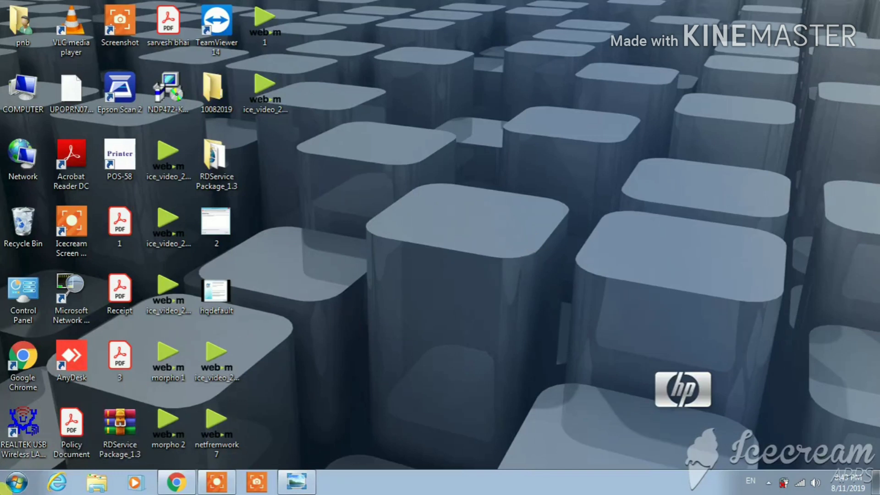
Open Programs and Features in the Control Panel.
click(4, 488)
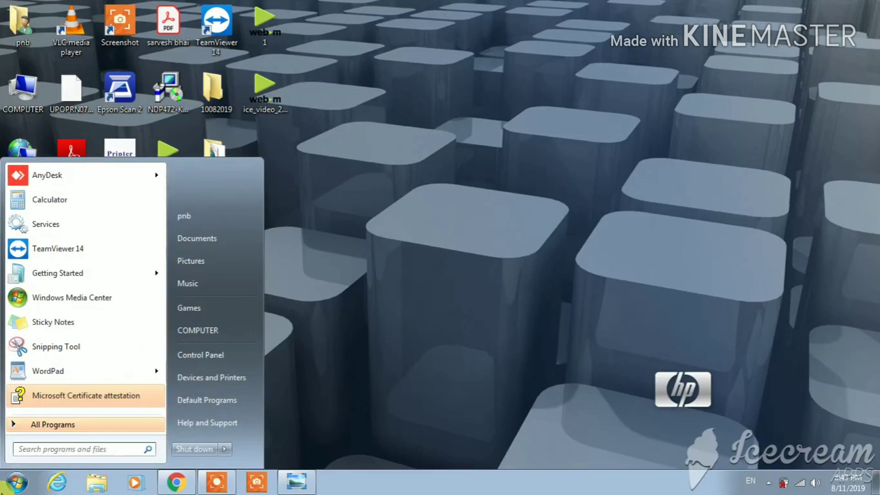
click(197, 357)
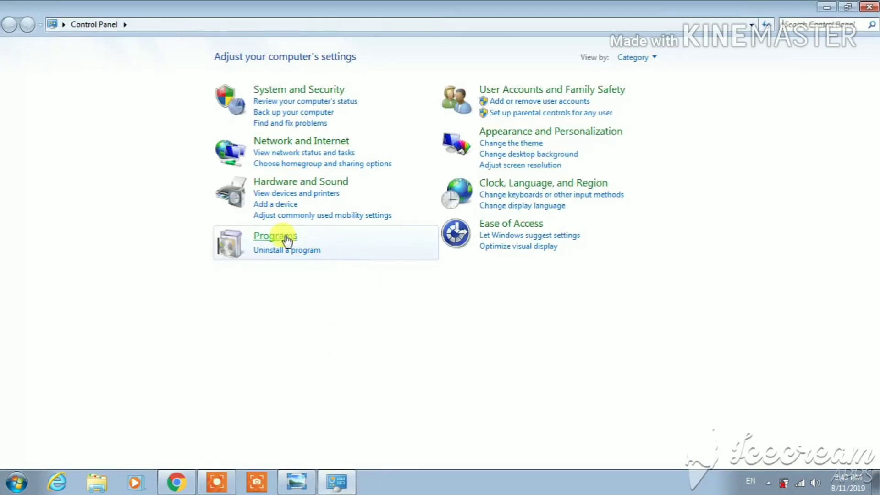
click(285, 238)
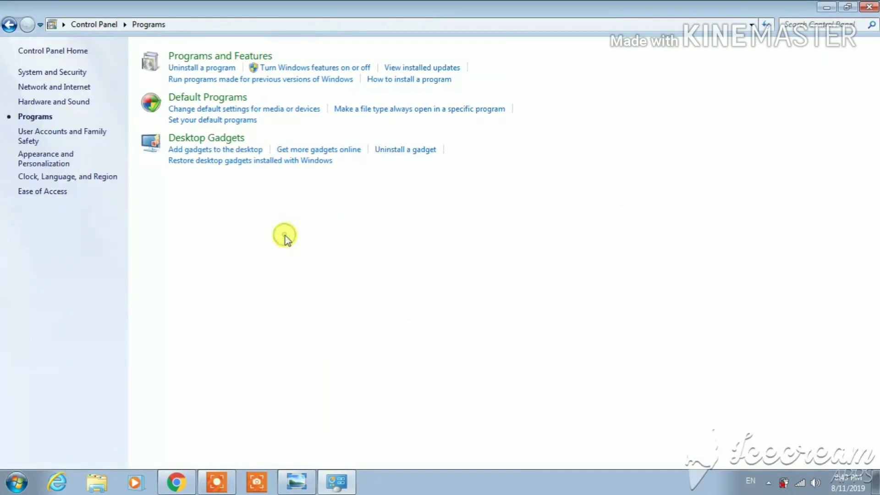
click(219, 58)
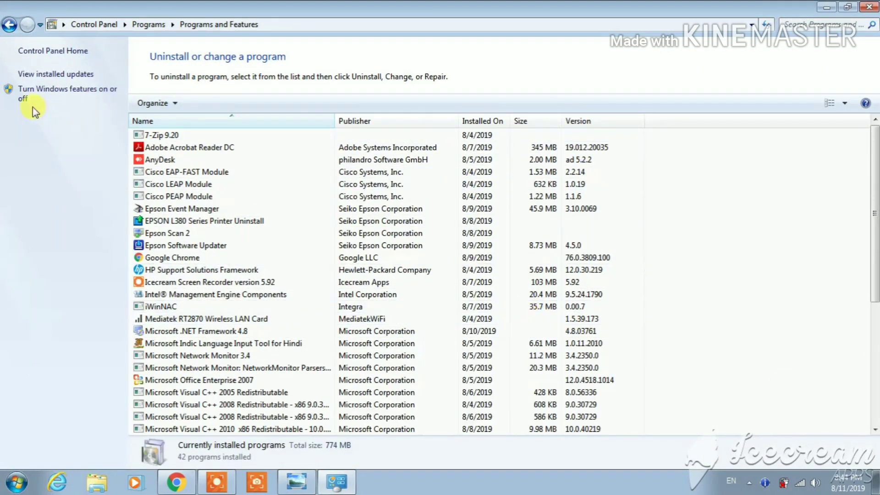
Turn on the Microsoft .NET Framework 3.5.1 Windows feature and apply the change.
click(105, 94)
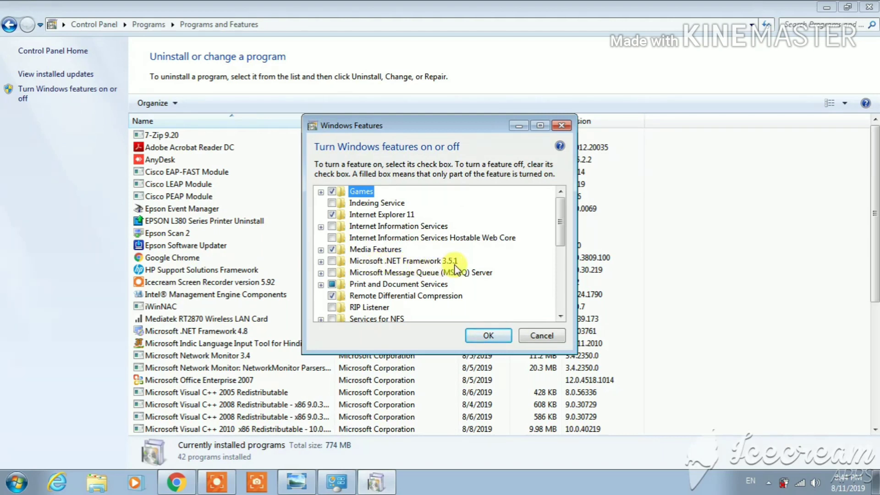
click(332, 261)
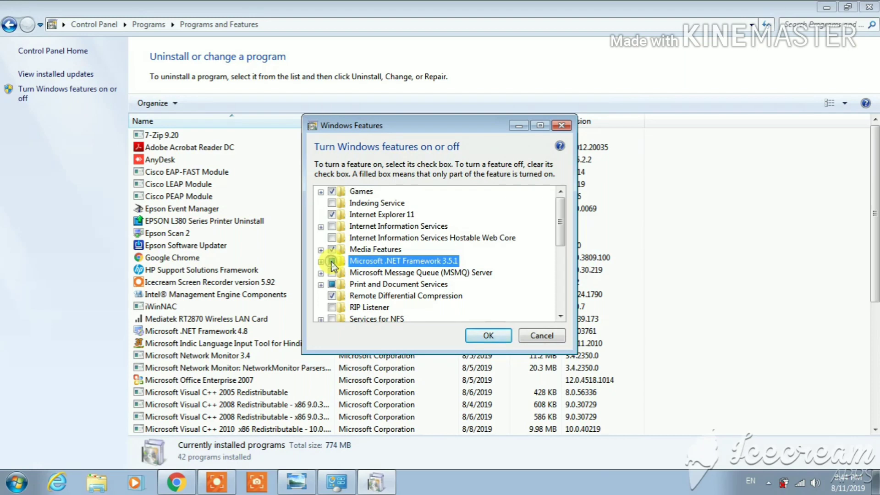
click(484, 335)
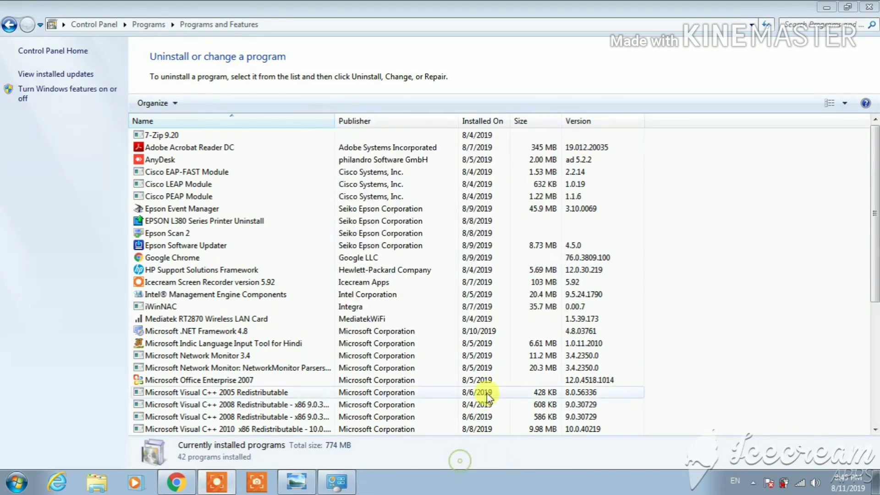
Recheck the .NET Framework 3.5.1 entry in the Windows features list, confirm the dialog and close the Control Panel.
click(69, 90)
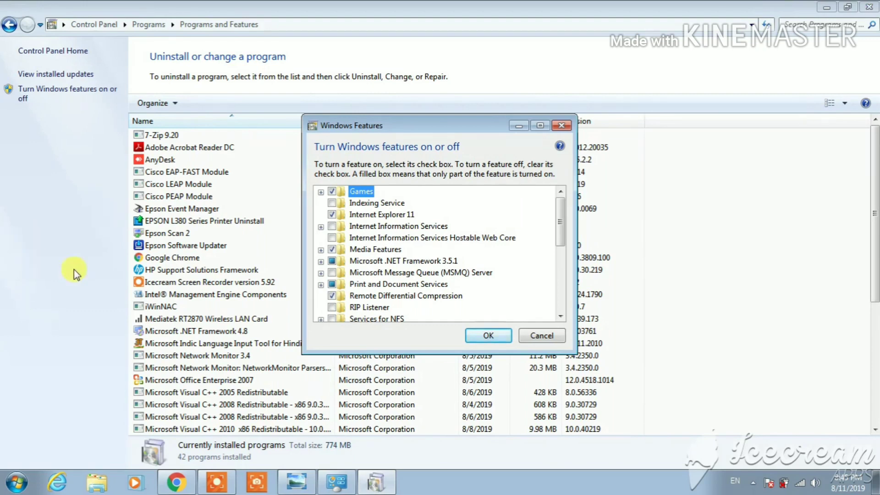
click(483, 336)
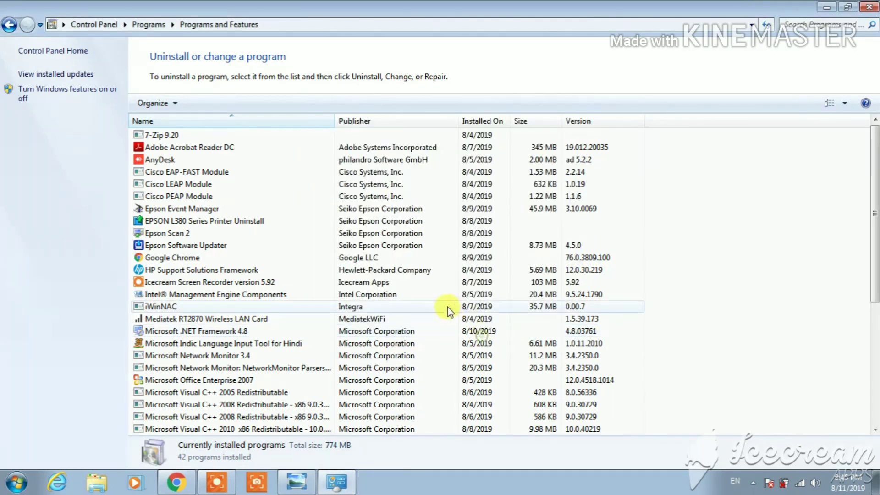
click(863, 8)
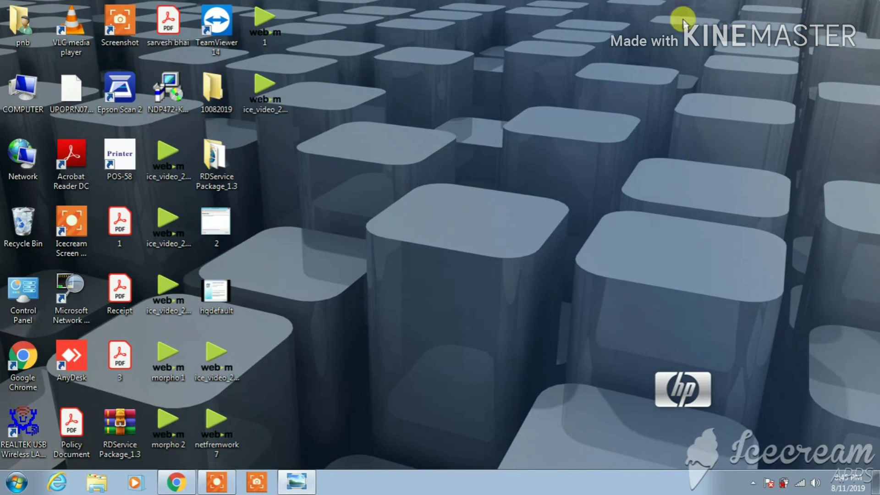
Search the Start menu for regedit and launch the Registry Editor.
click(8, 487)
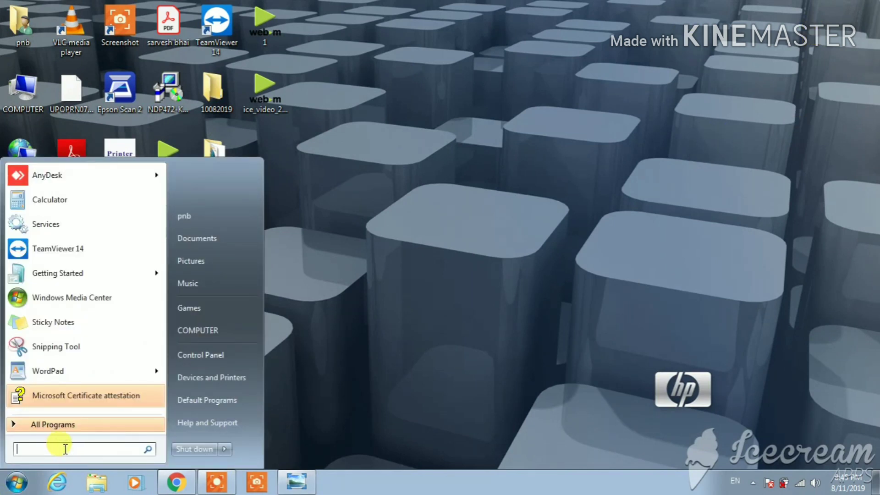
text(re)
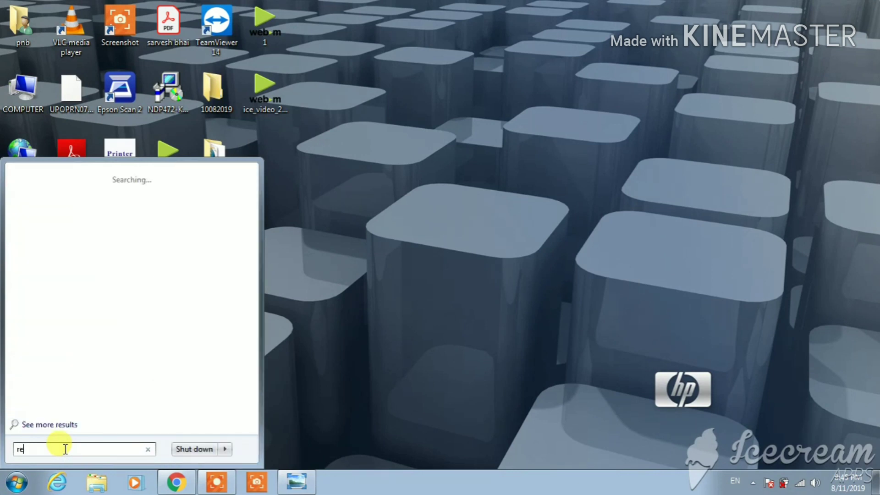
text(gedit)
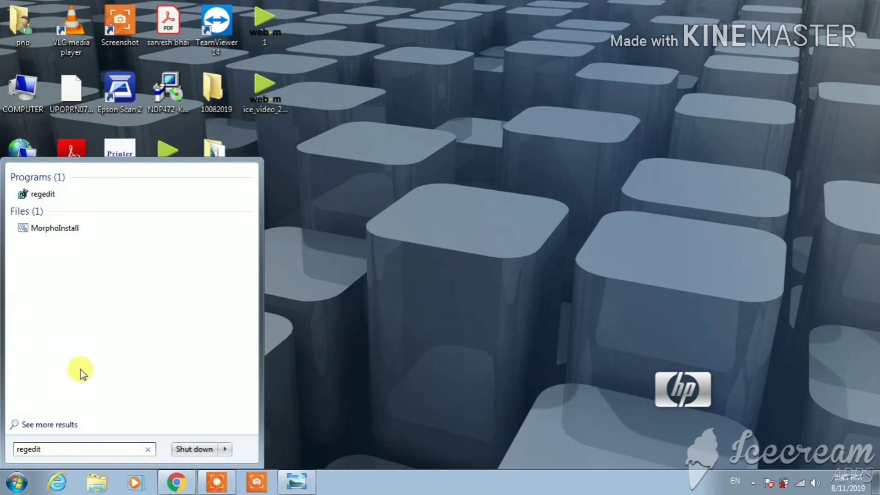
click(73, 449)
key(Return)
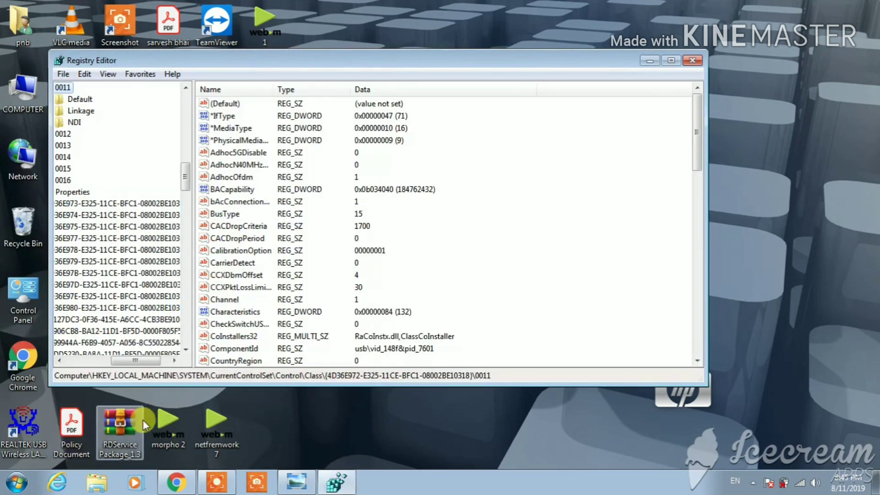
Return to the root of the registry tree and collapse the HKEY_LOCAL_MACHINE branch.
drag(178, 177, 184, 87)
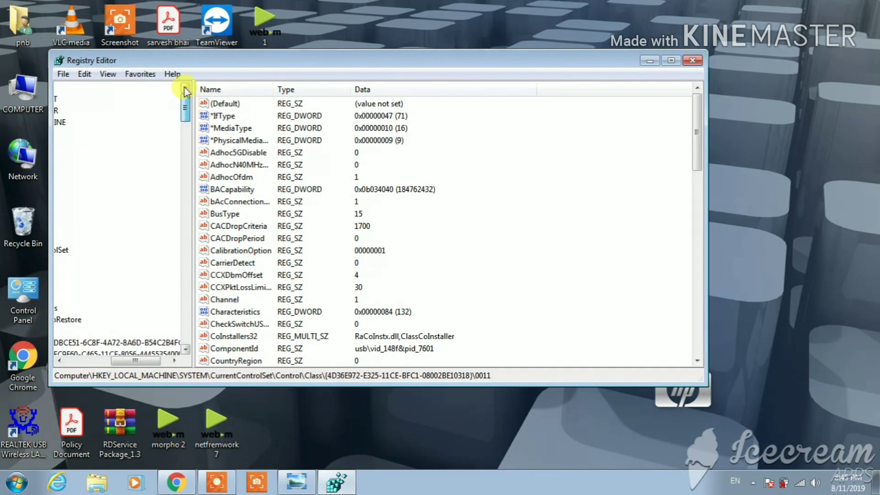
drag(133, 370, 33, 360)
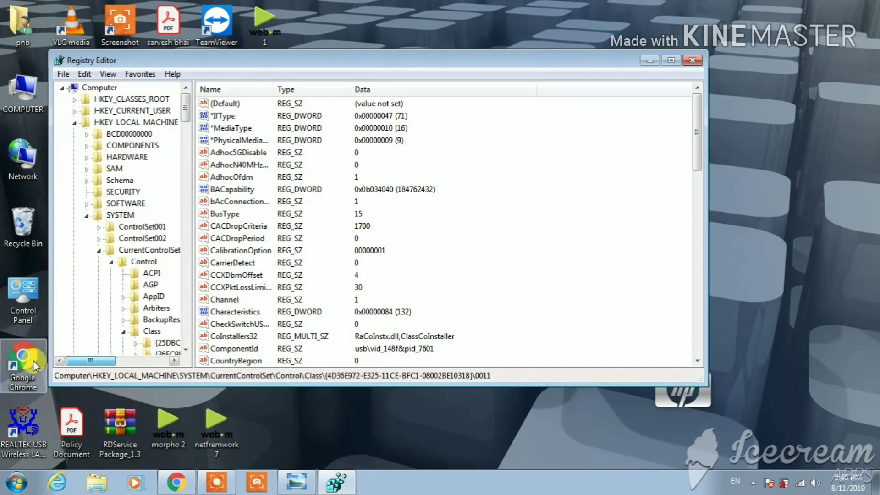
click(74, 124)
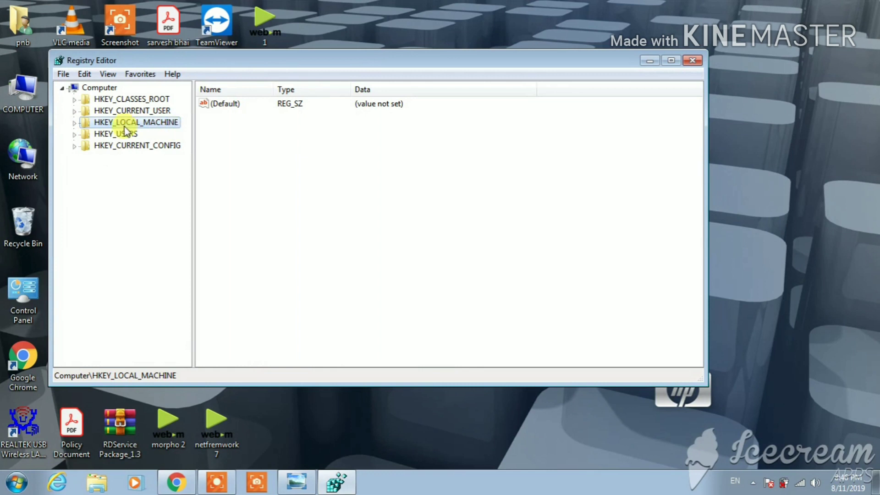
Expand the SYSTEM key under HKEY_LOCAL_MACHINE and collapse the Control subkey of CurrentControlSet.
click(75, 123)
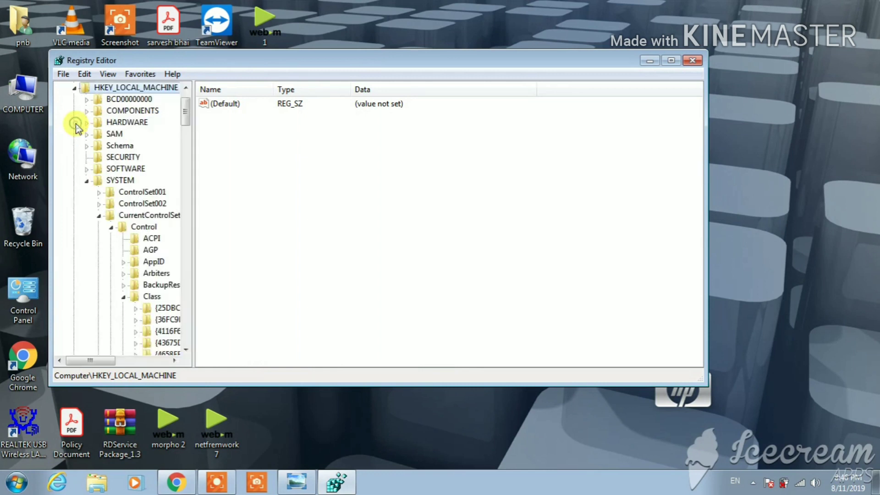
click(87, 181)
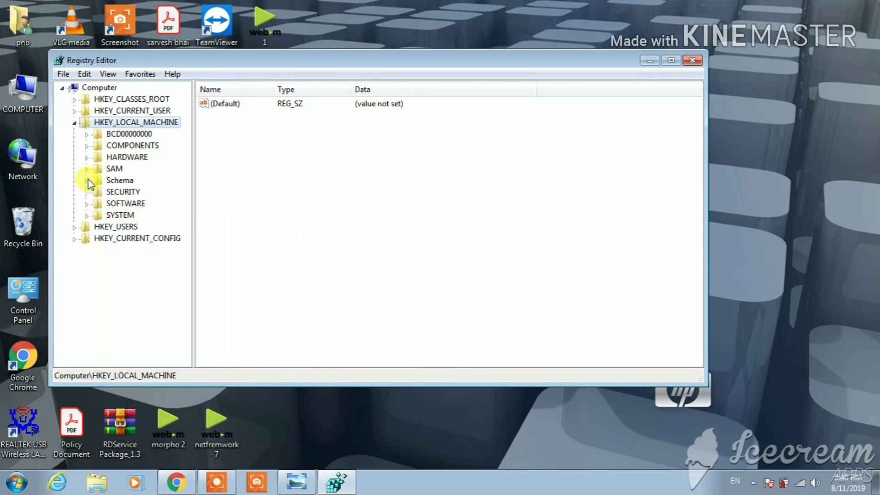
click(87, 215)
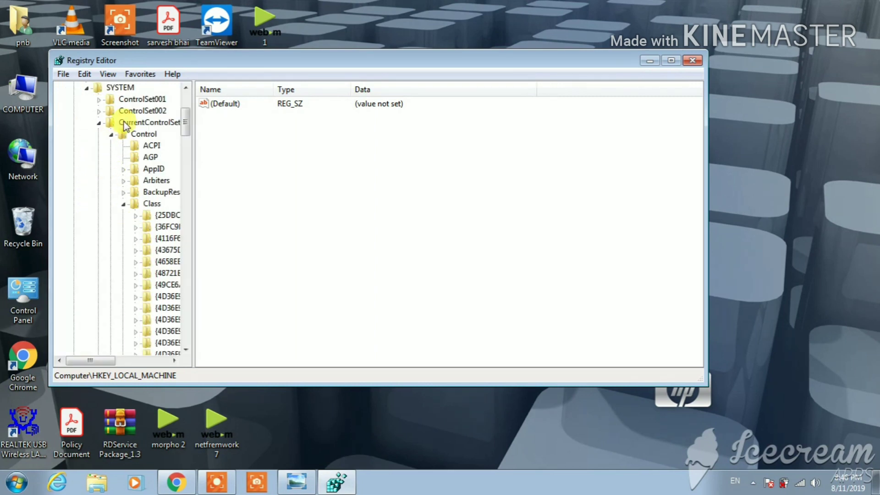
click(110, 133)
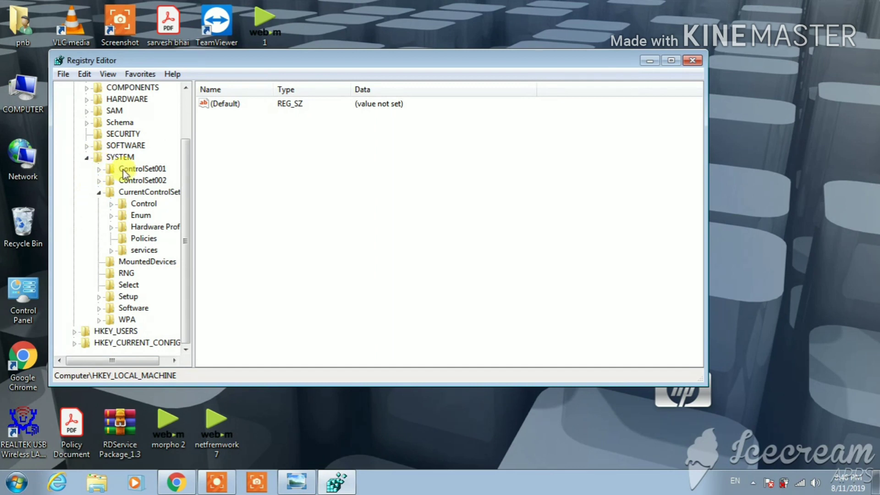
Expand ControlSet001 and its Control subkey under SYSTEM, and select the Windows key inside Control.
click(98, 169)
double_click(100, 171)
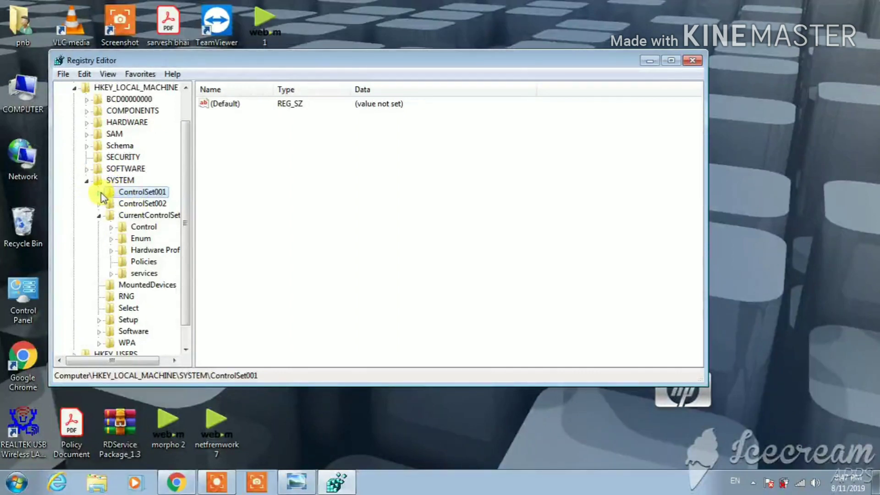
click(98, 192)
scroll(142, 126, up, 1)
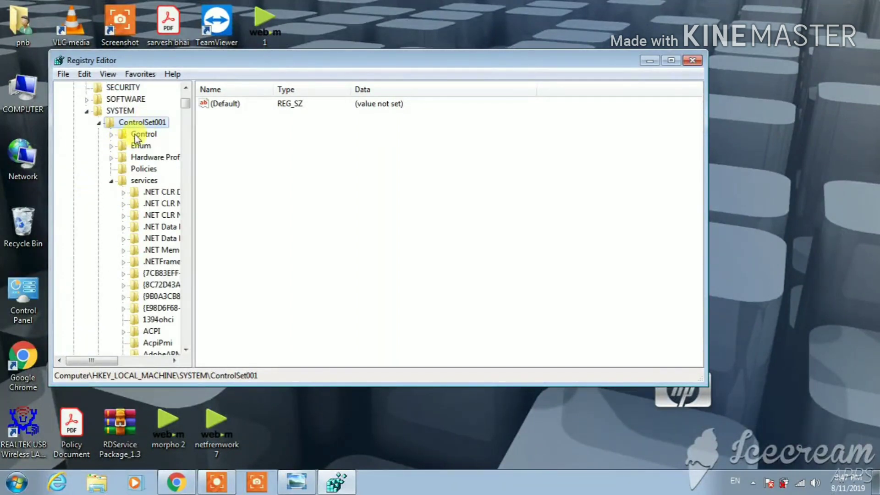
click(110, 134)
scroll(158, 222, down, 20)
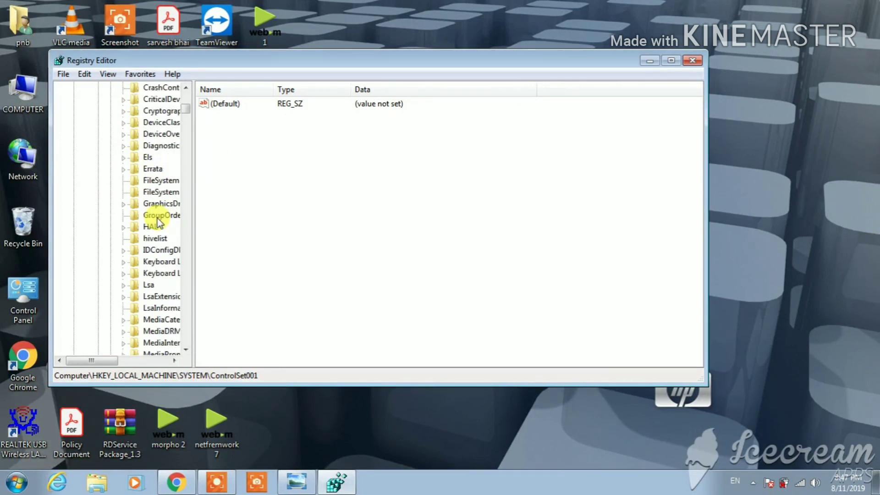
scroll(159, 226, up, 7)
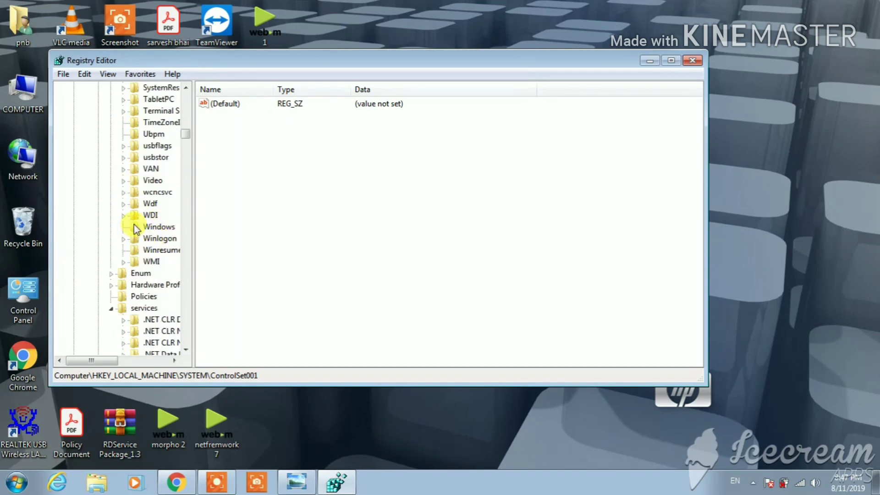
click(135, 228)
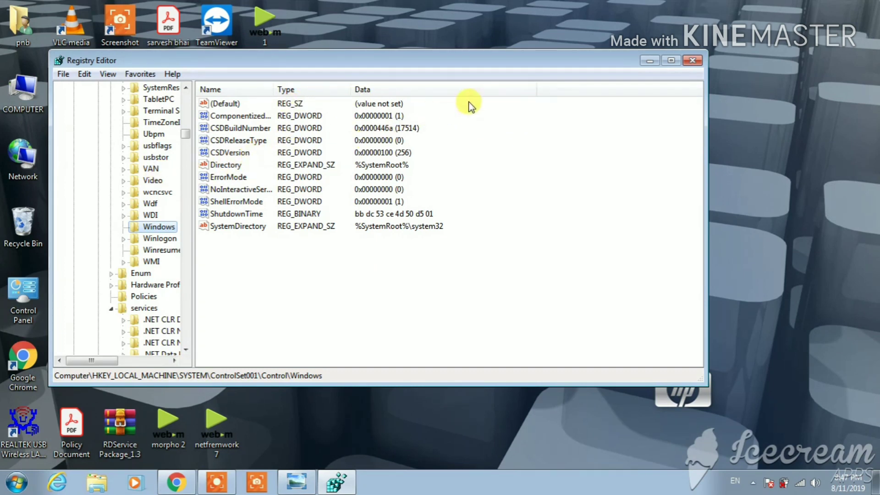
Set the value data of the CSDVersion DWORD in the Windows key to hexadecimal 100 and confirm.
click(237, 153)
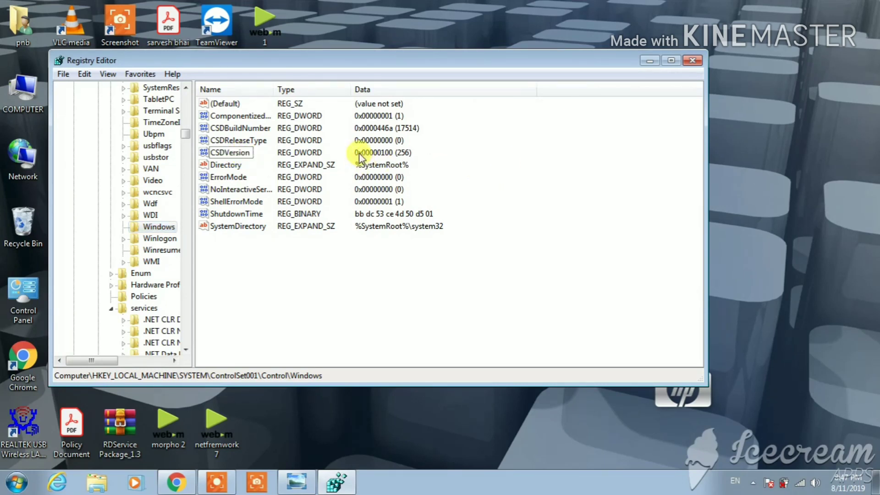
double_click(237, 154)
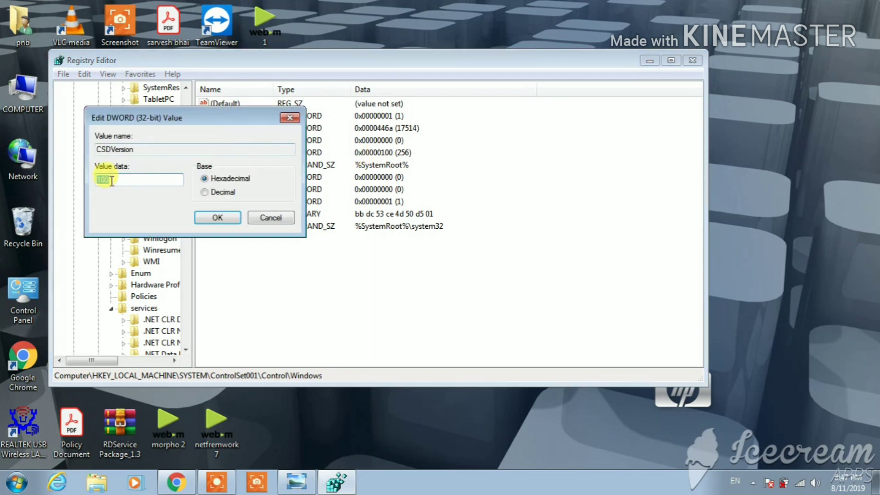
text(100)
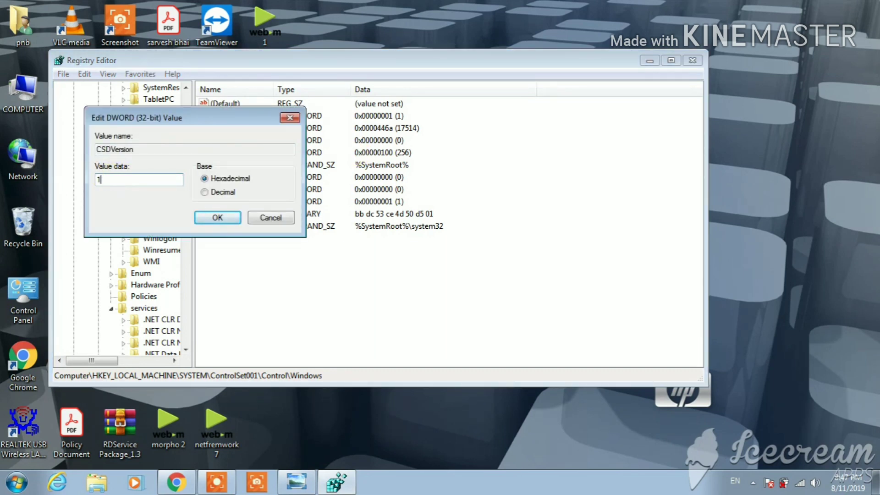
click(220, 218)
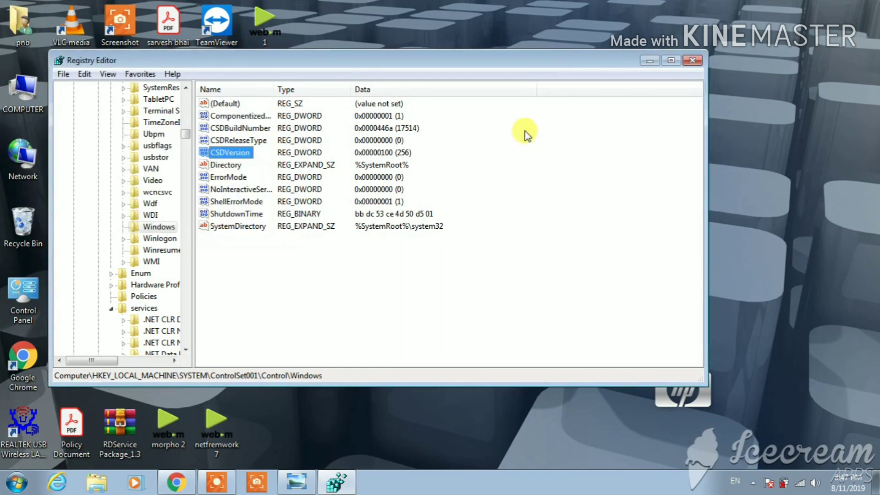
Close the Registry Editor and refresh the desktop.
click(692, 61)
right_click(408, 169)
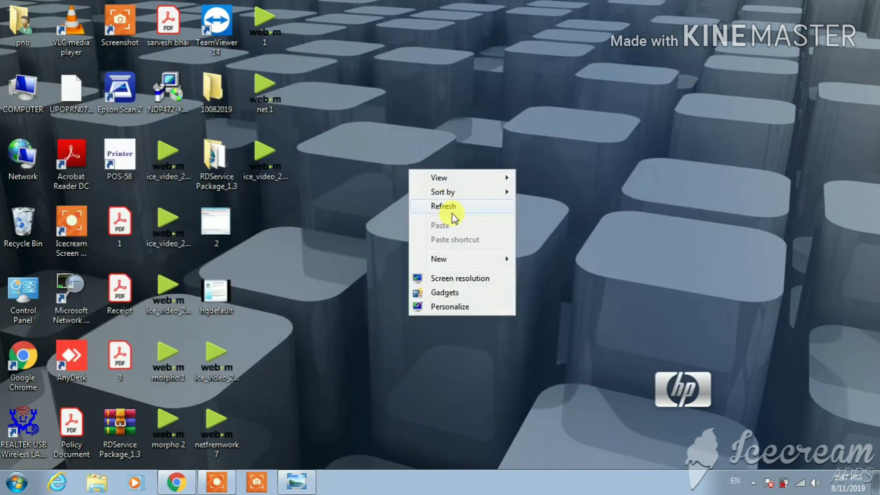
click(451, 209)
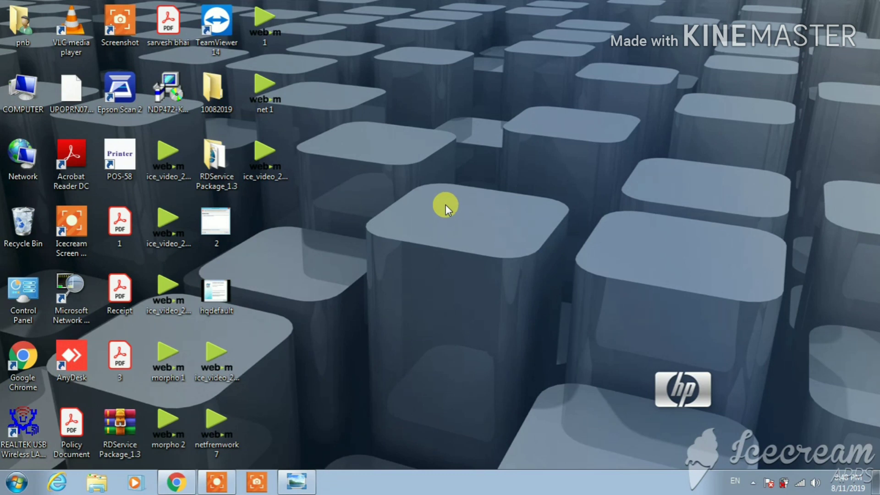
Switch to Chrome to view the System Update Readiness Tool download page and minimize the browser again.
click(177, 484)
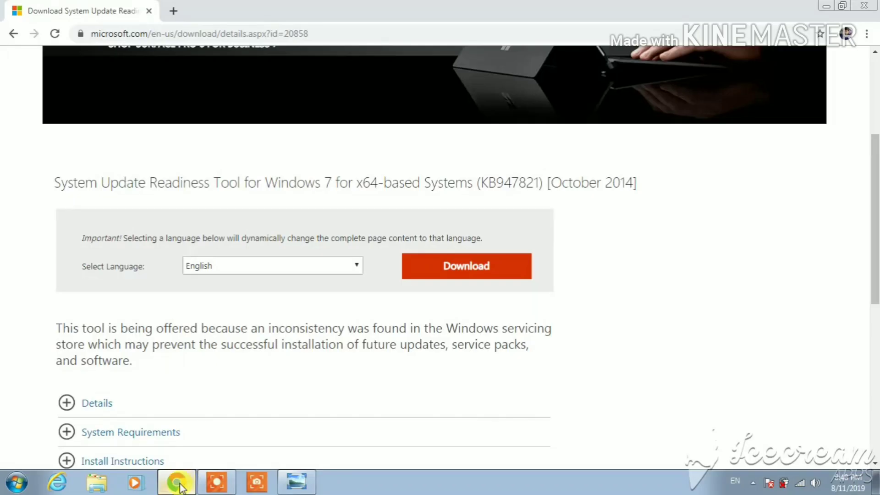
click(178, 481)
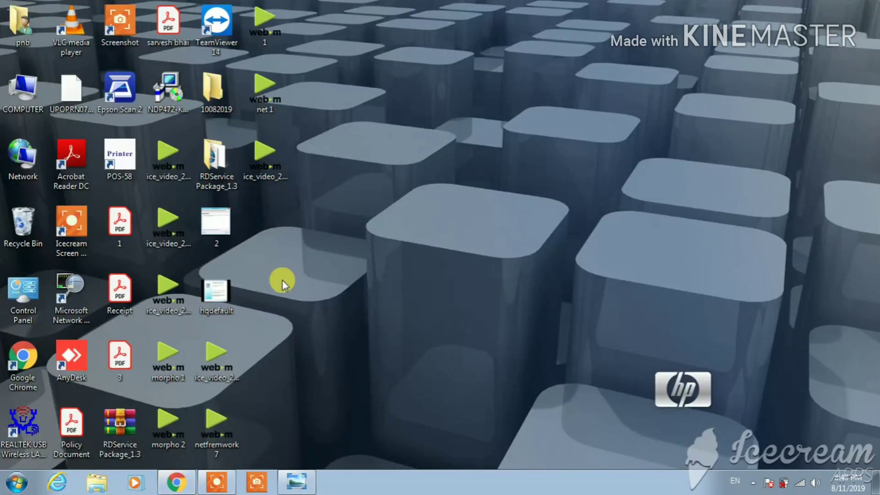